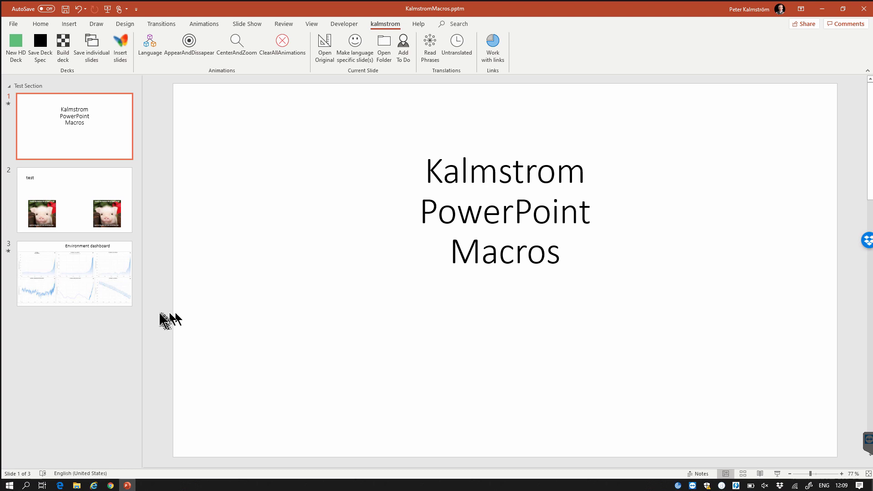
# - In File Explorer, go from Tools up to Presentations, then into English > Slides
pyautogui.click(76, 485)
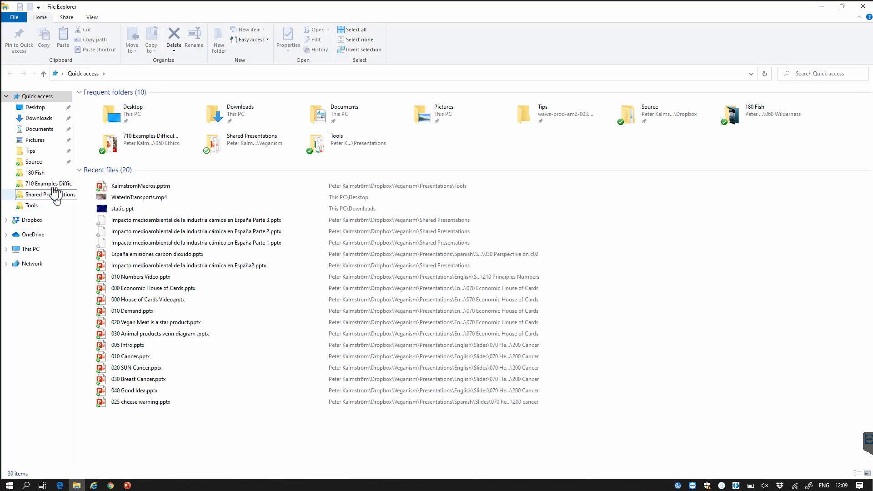
pyautogui.click(33, 206)
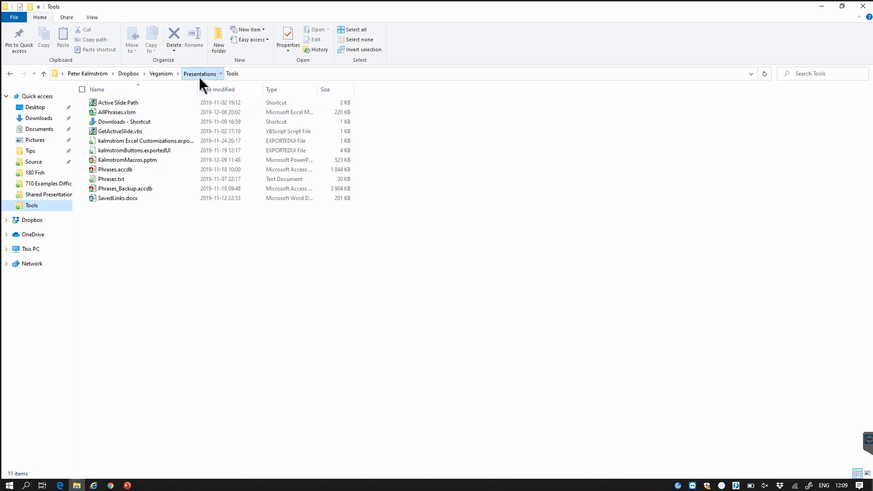
pyautogui.click(200, 75)
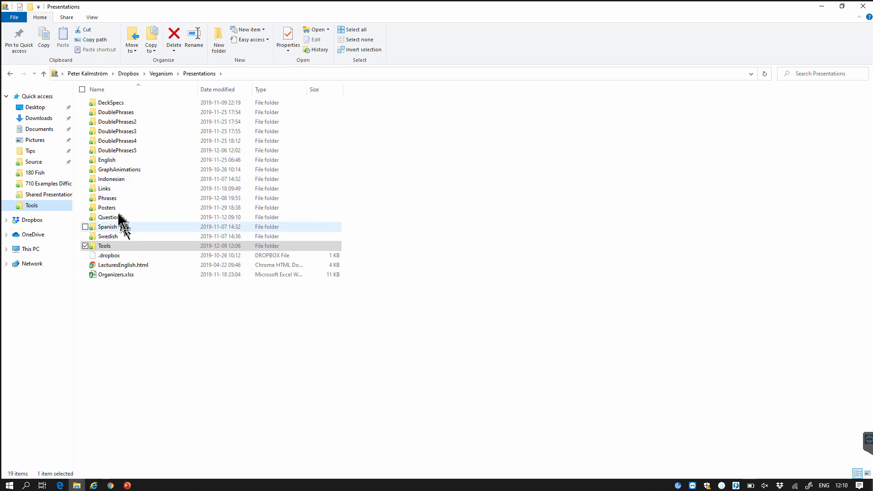
pyautogui.doubleClick(111, 160)
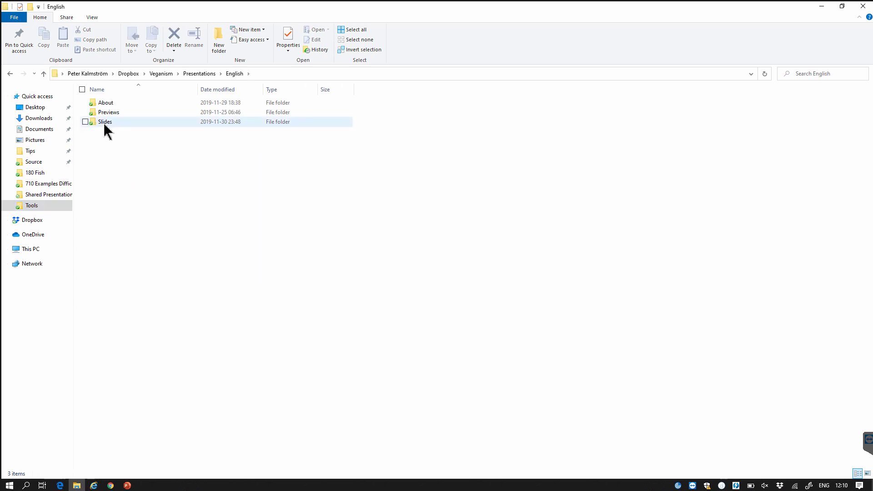
pyautogui.doubleClick(103, 122)
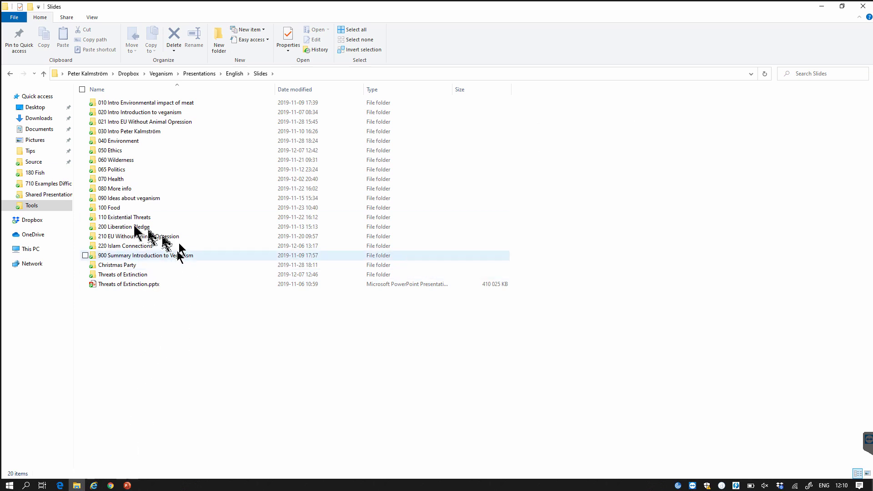
# - Open 060 Wilderness and then its 170 Land animals subfolder
pyautogui.click(107, 160)
pyautogui.doubleClick(107, 160)
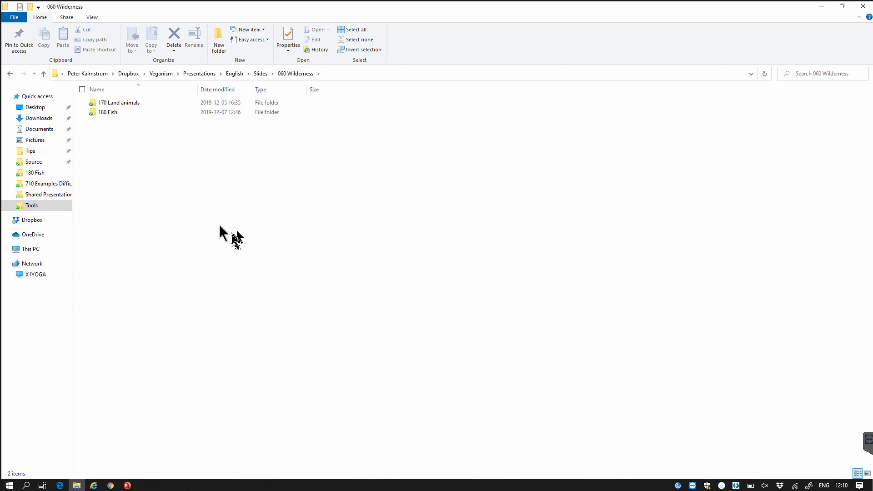
pyautogui.click(109, 103)
pyautogui.doubleClick(108, 103)
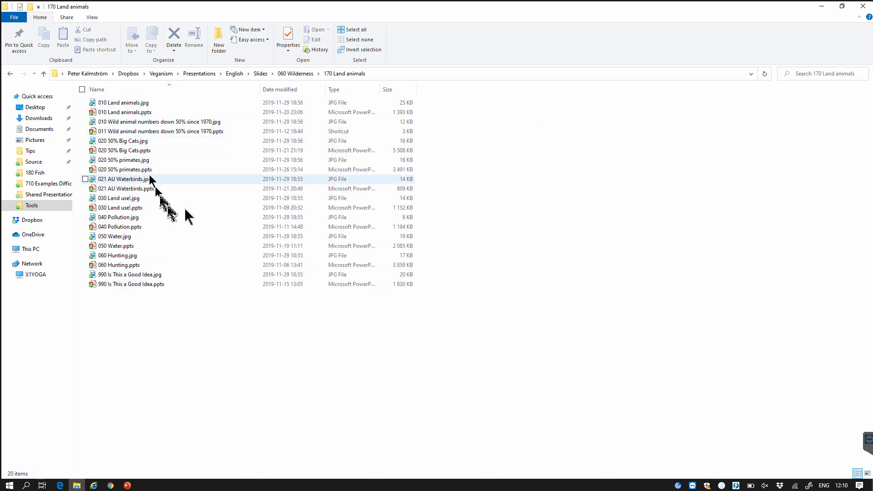
pyautogui.click(282, 78)
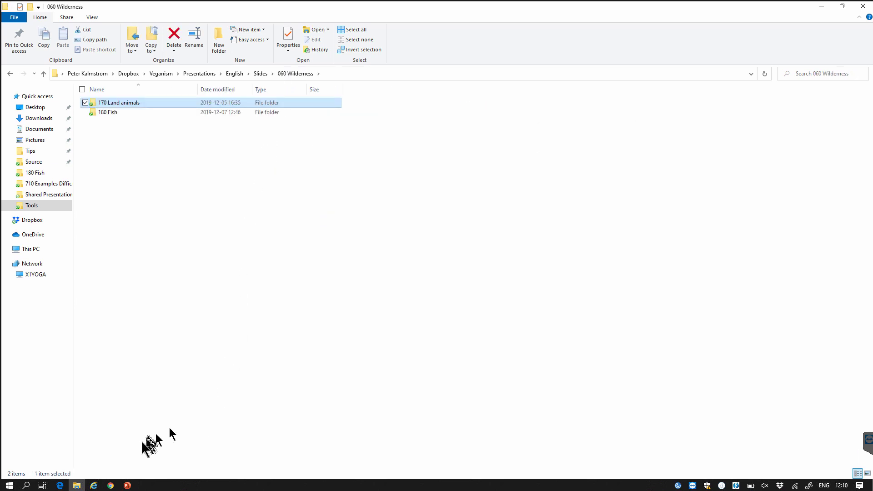
pyautogui.moveTo(128, 485)
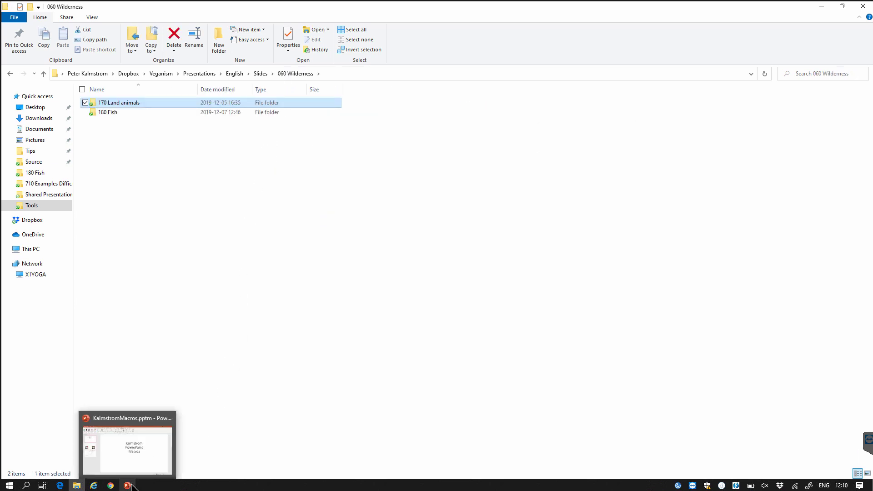
pyautogui.doubleClick(111, 104)
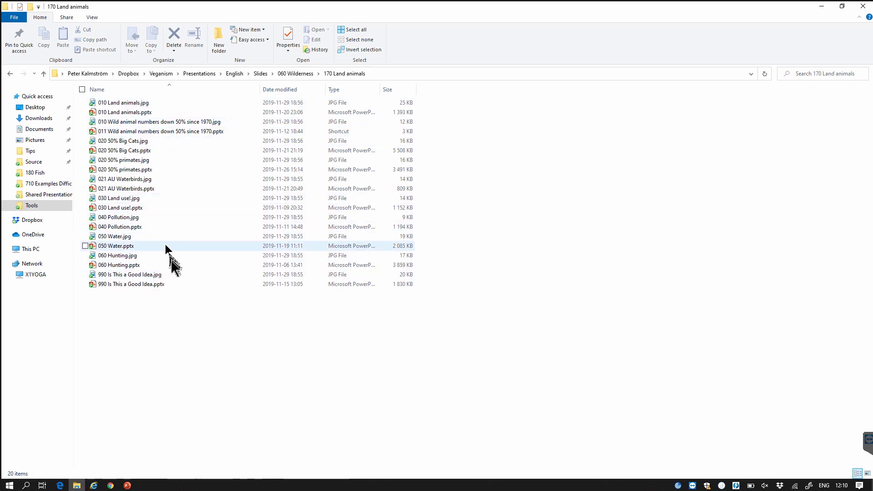
# - Launch the Build deck macro in PowerPoint, then return File Explorer to 060 Wilderness
pyautogui.click(128, 485)
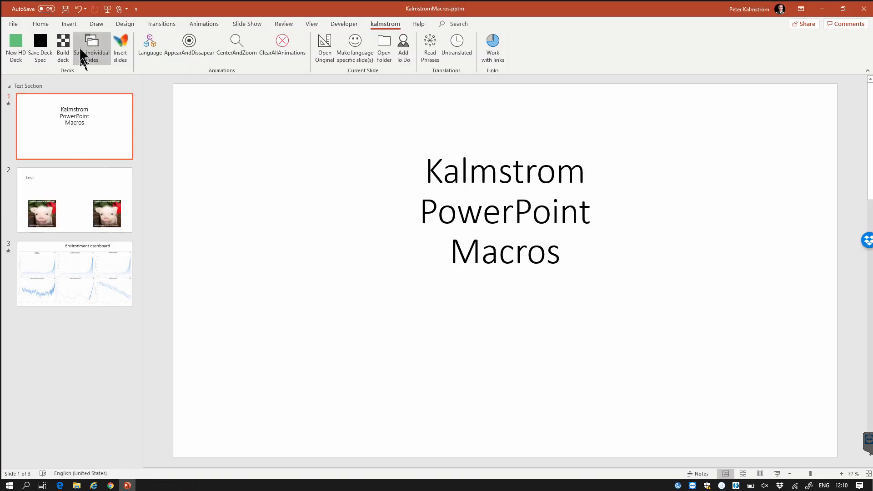
pyautogui.click(66, 45)
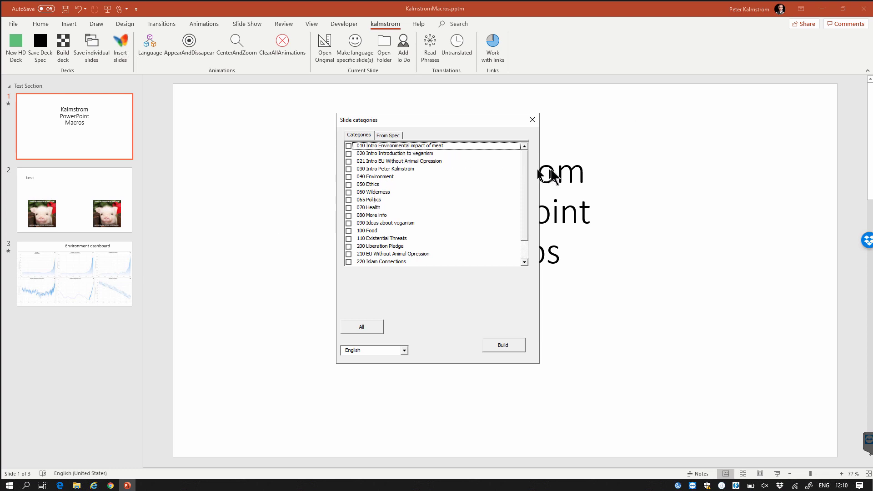
pyautogui.moveTo(528, 162)
pyautogui.mouseDown()
pyautogui.moveTo(527, 246)
pyautogui.moveTo(522, 159)
pyautogui.mouseUp()
pyautogui.click(78, 486)
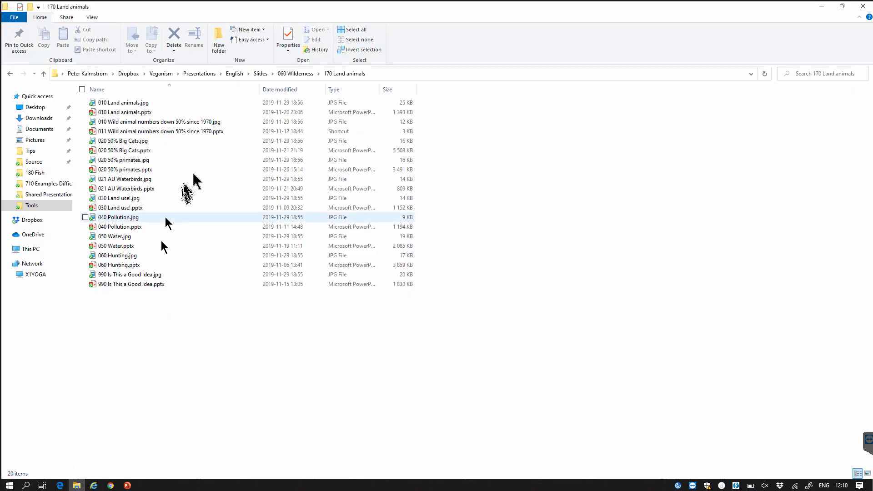
pyautogui.click(294, 73)
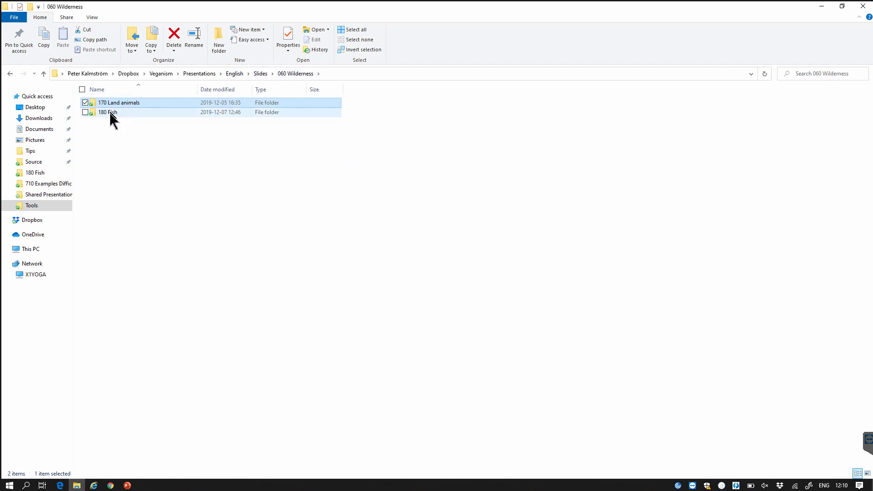
# - Tick the 065 Politics and 030 Intro categories and choose Spanish as the deck language
pyautogui.click(132, 484)
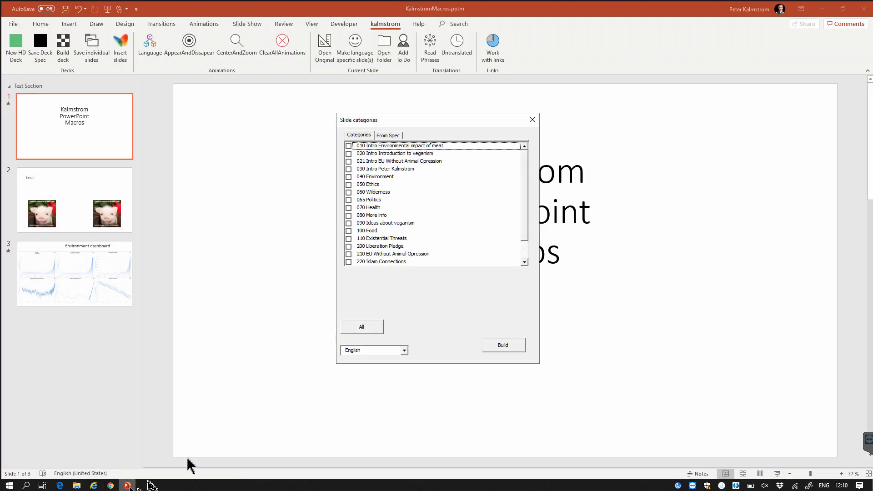
pyautogui.click(348, 201)
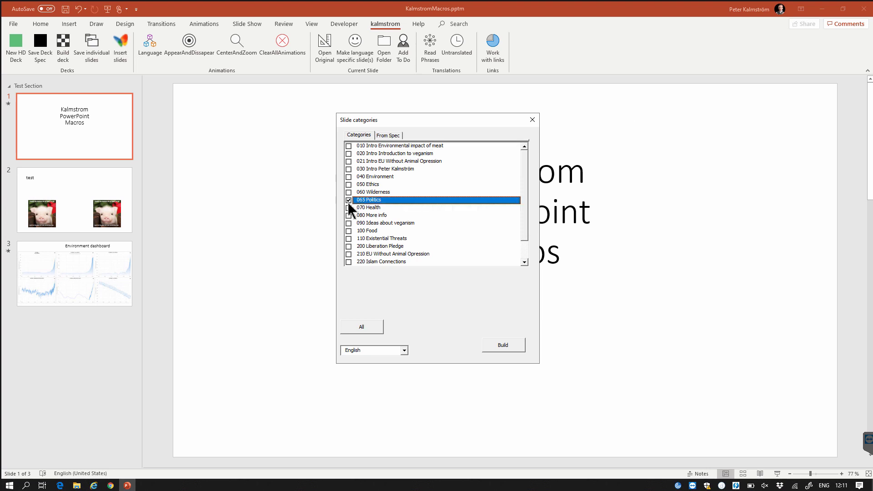
pyautogui.click(348, 170)
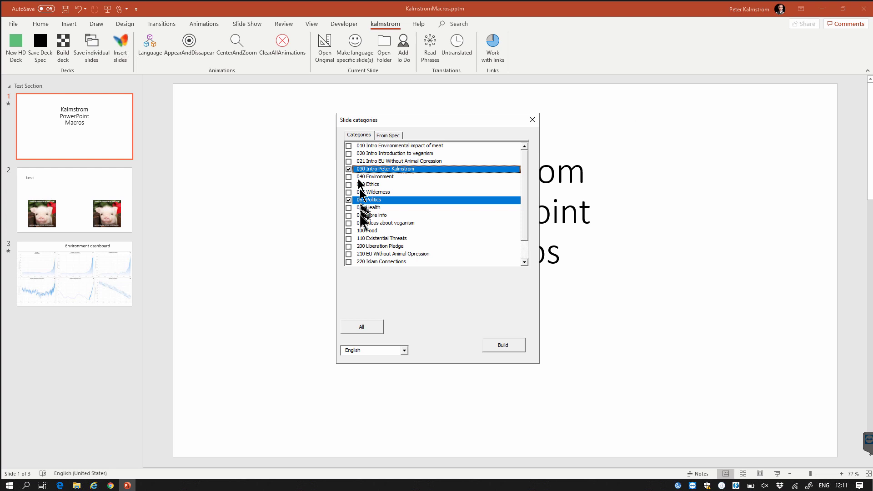
pyautogui.click(404, 351)
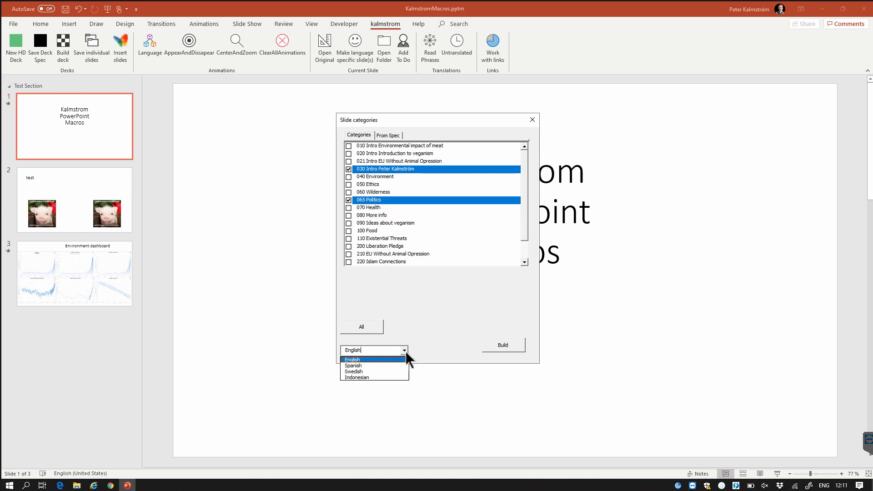
pyautogui.click(362, 360)
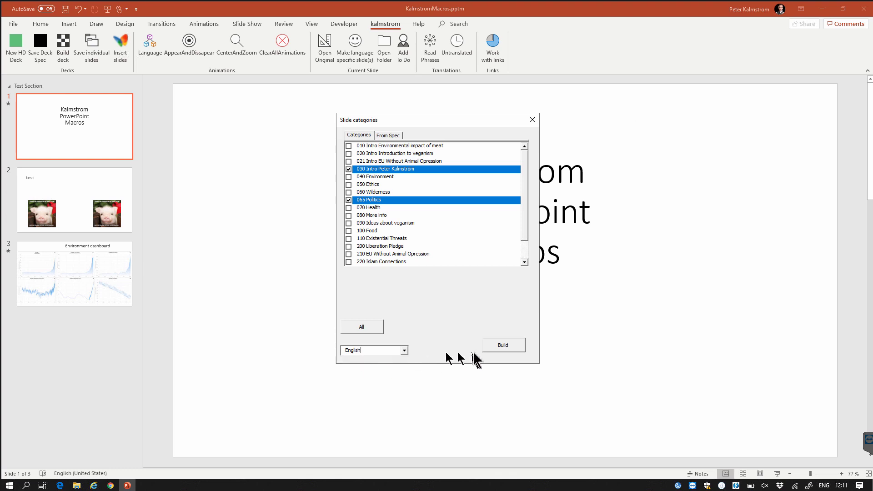
pyautogui.click(404, 351)
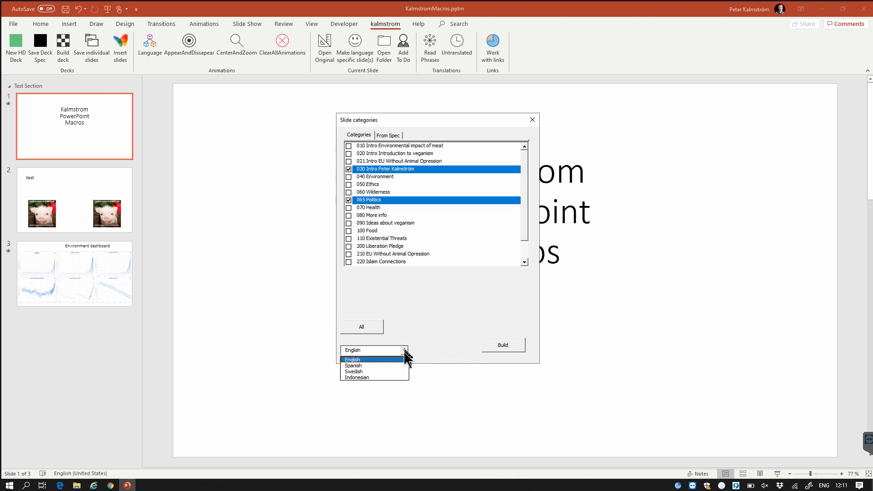
pyautogui.click(376, 365)
# - Build the deck, switching between the KalmstromMacros and new Presentation1 windows while it runs
pyautogui.click(500, 348)
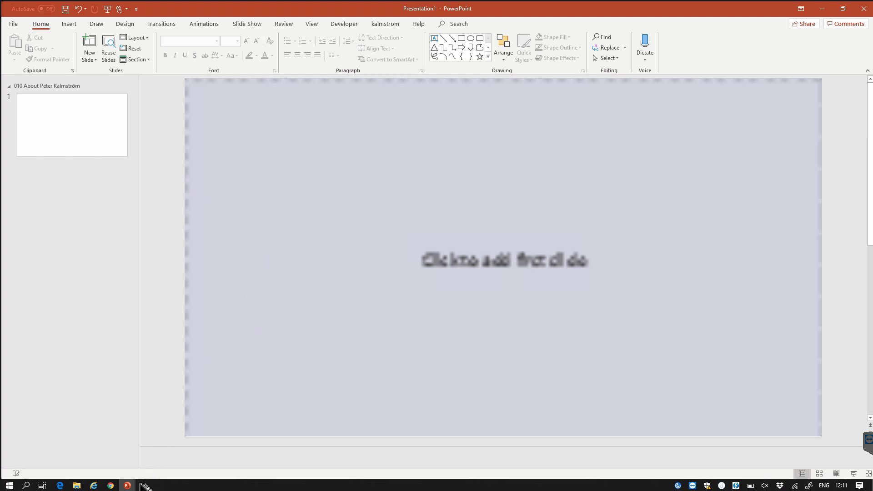
pyautogui.moveTo(129, 486)
pyautogui.click(108, 461)
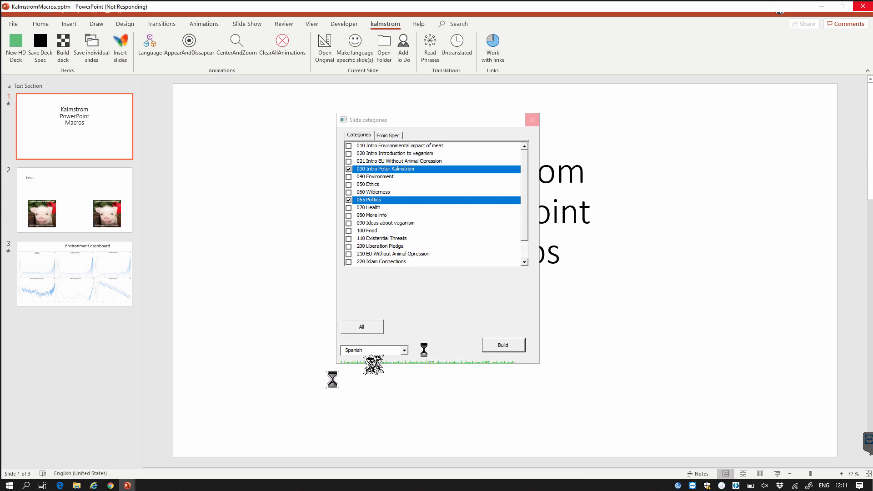
pyautogui.moveTo(132, 487)
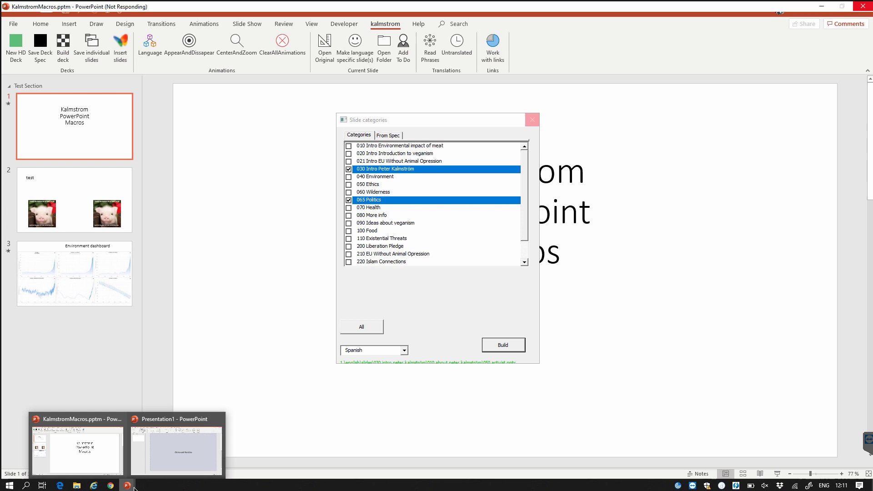
pyautogui.moveTo(168, 452)
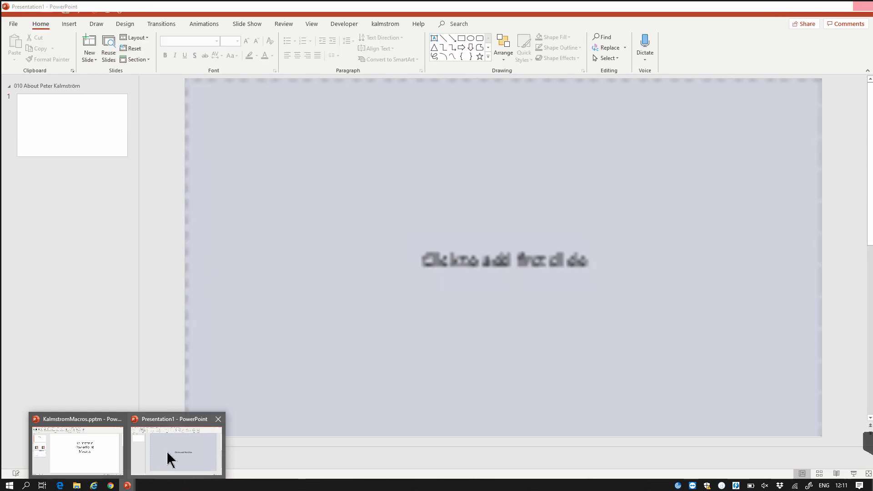
pyautogui.click(163, 448)
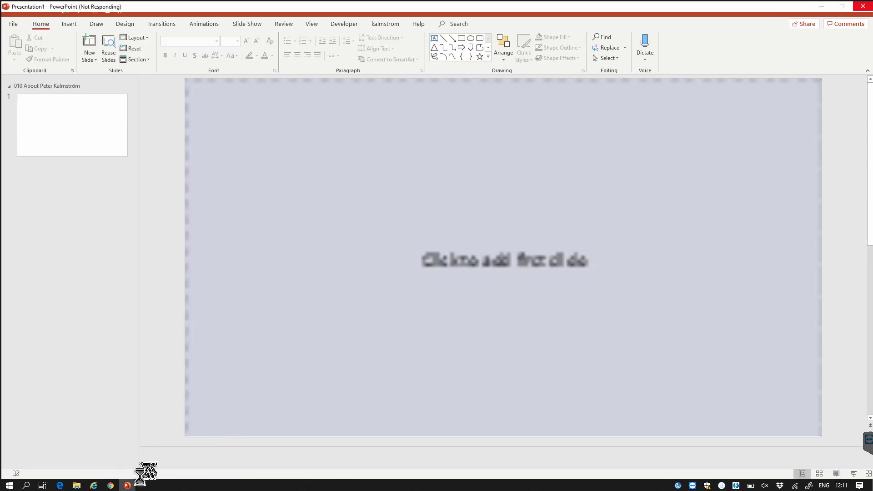
pyautogui.moveTo(128, 486)
pyautogui.click(100, 451)
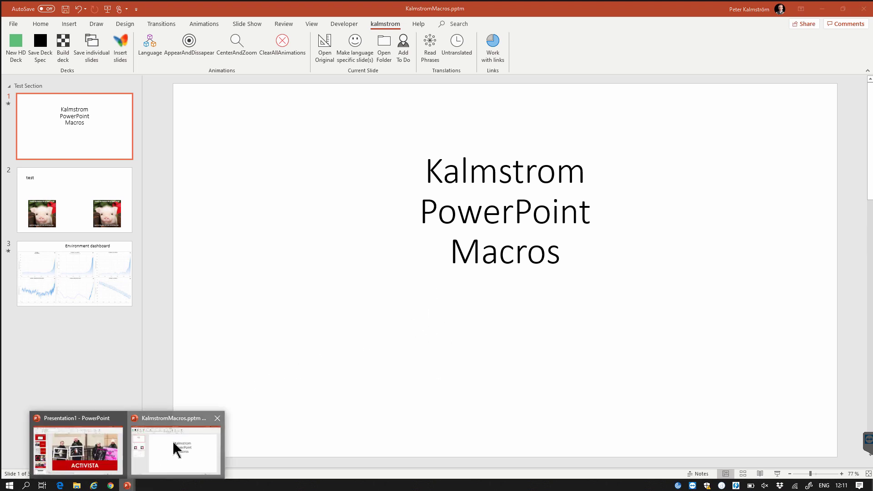
# - Bring Presentation1 forward and show its slides in Slide Sorter view
pyautogui.moveTo(128, 485)
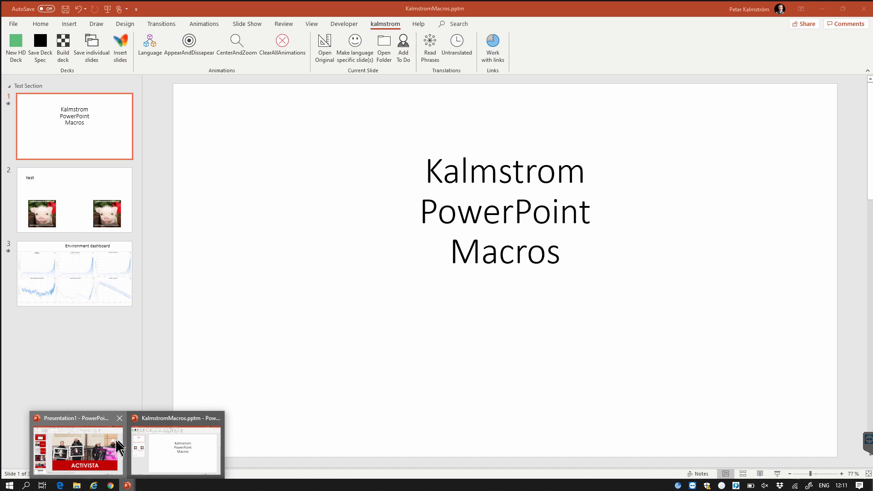
pyautogui.click(75, 444)
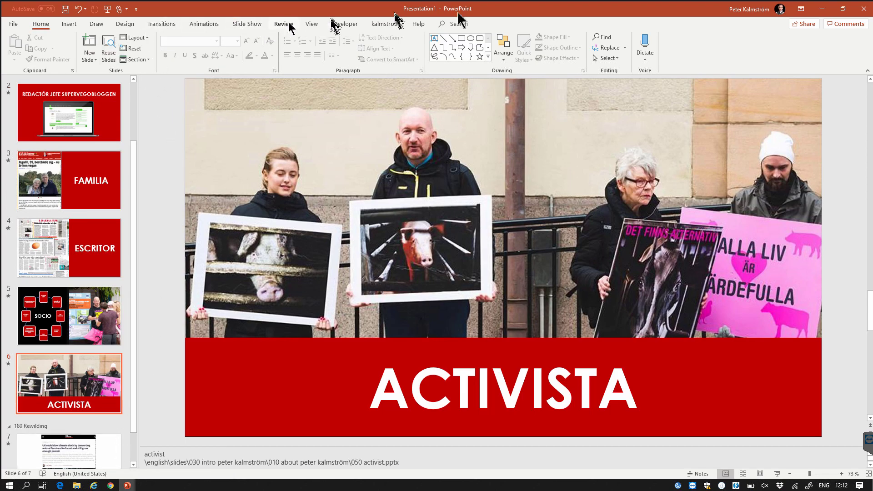
pyautogui.click(309, 25)
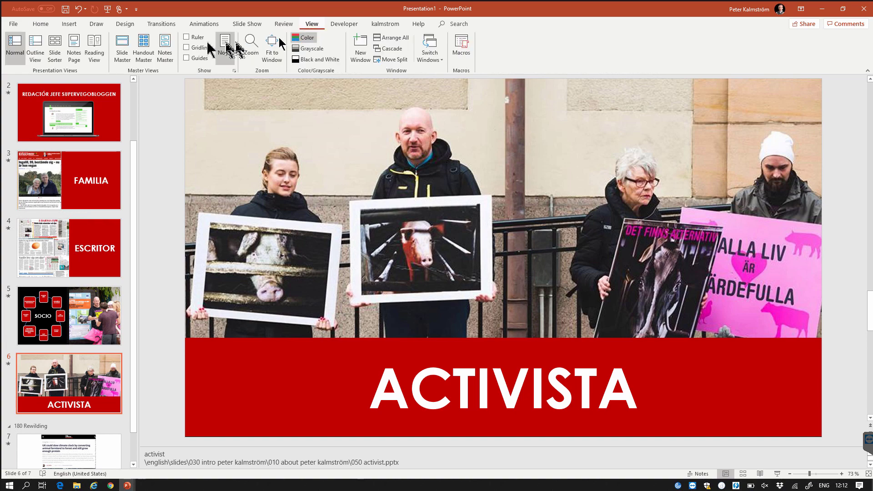
pyautogui.click(56, 50)
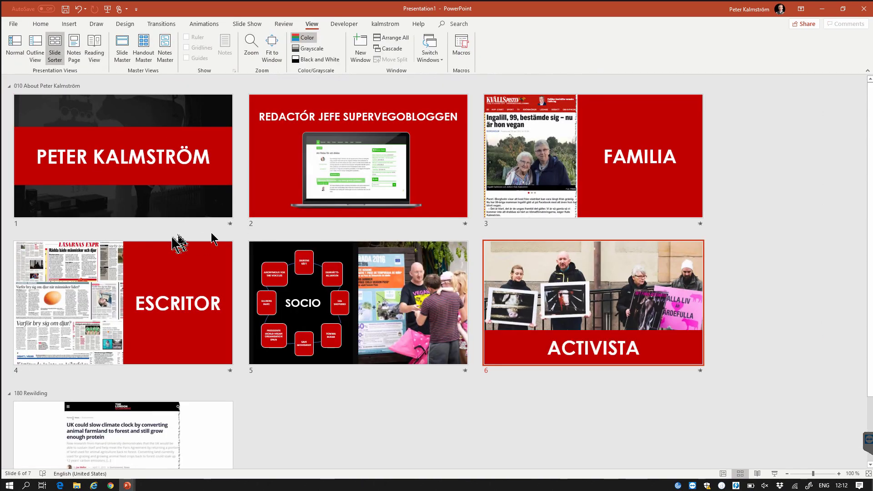
pyautogui.scroll(-2, 177, 246)
pyautogui.scroll(2, 175, 247)
pyautogui.scroll(-2, 155, 273)
pyautogui.scroll(2, 141, 286)
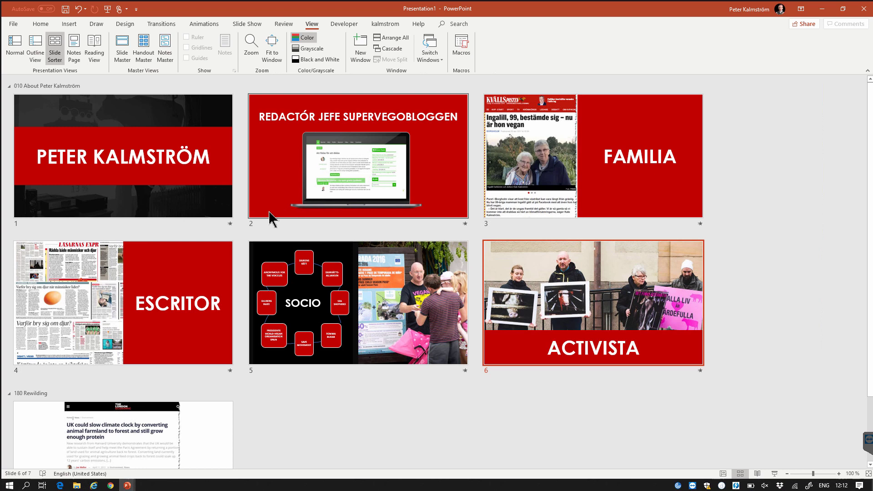
# - Collapse and re-expand the first section, then show the kalmstrom tab
pyautogui.click(10, 86)
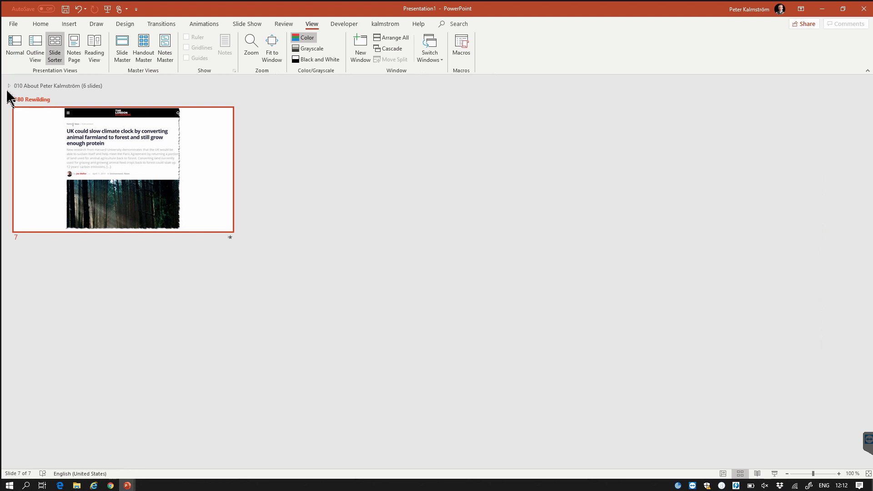
pyautogui.click(9, 86)
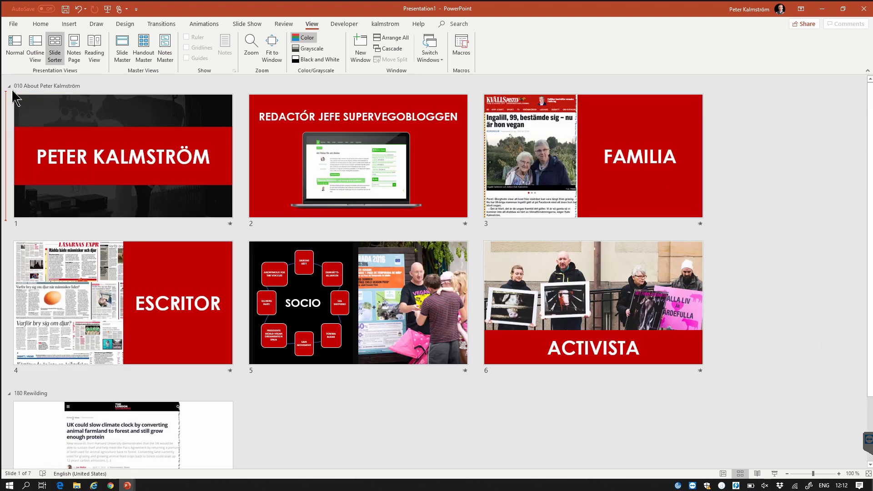
pyautogui.click(384, 24)
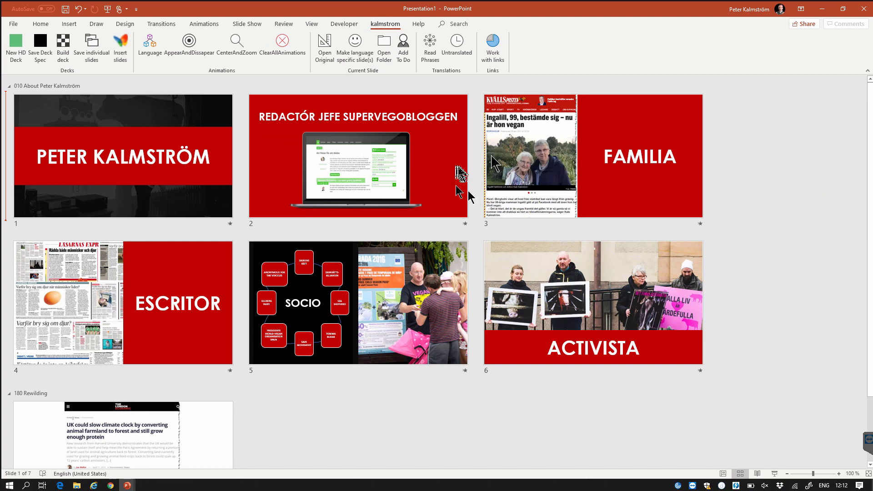
pyautogui.click(155, 161)
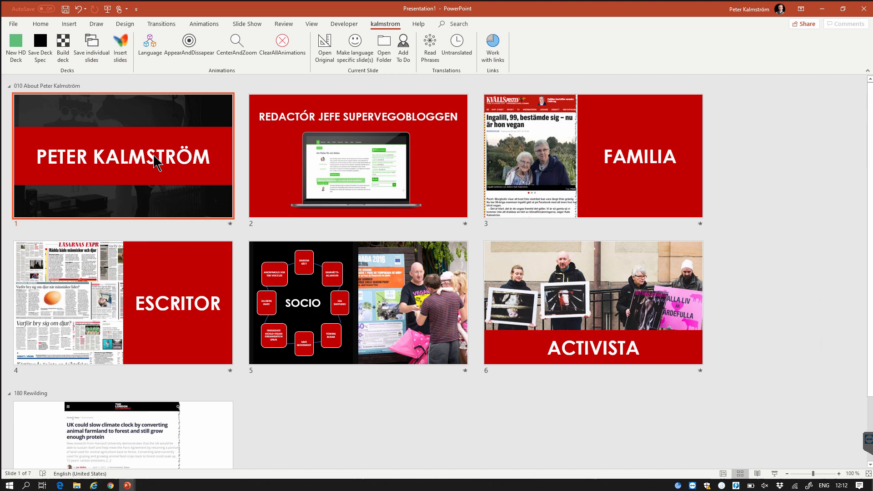
pyautogui.click(320, 42)
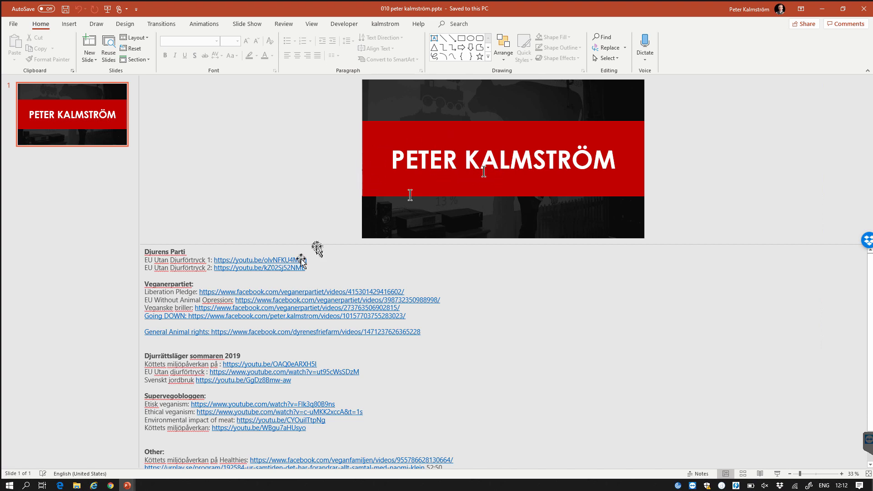
pyautogui.click(484, 372)
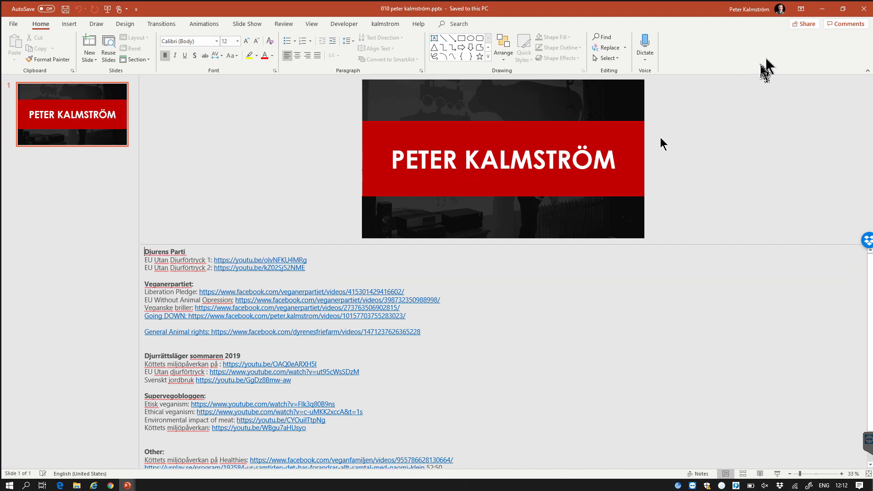
pyautogui.click(863, 10)
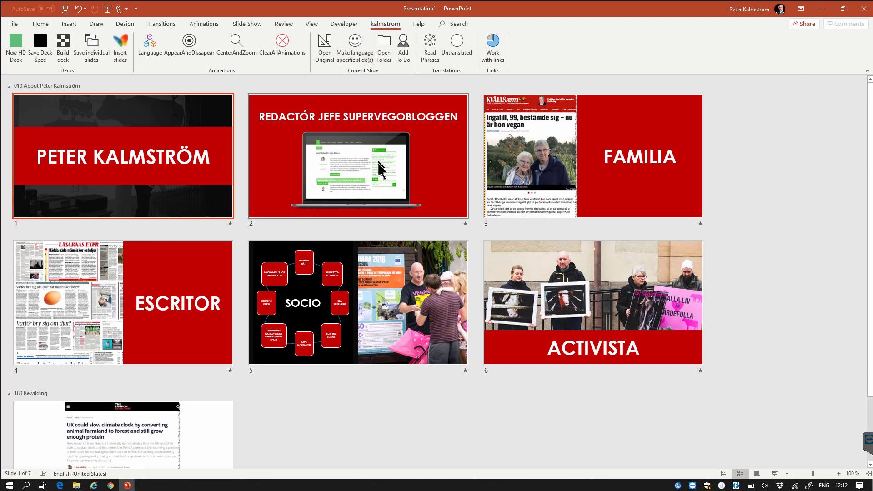
pyautogui.click(603, 148)
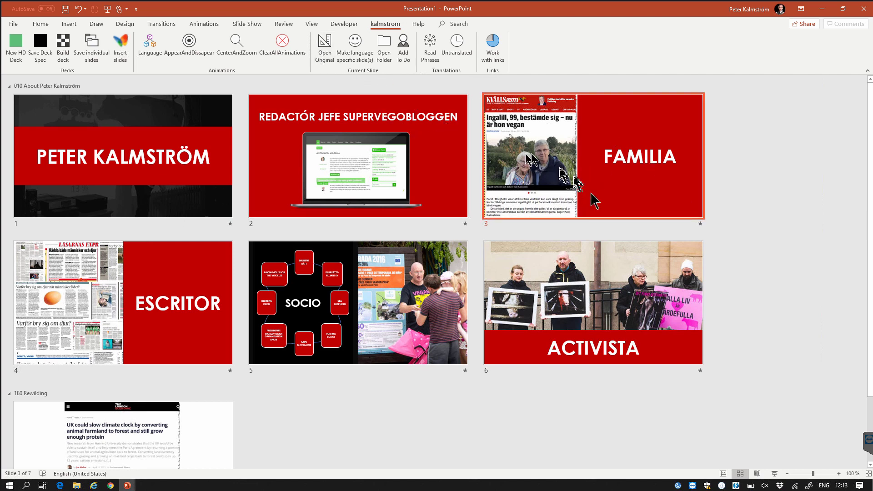
pyautogui.click(353, 60)
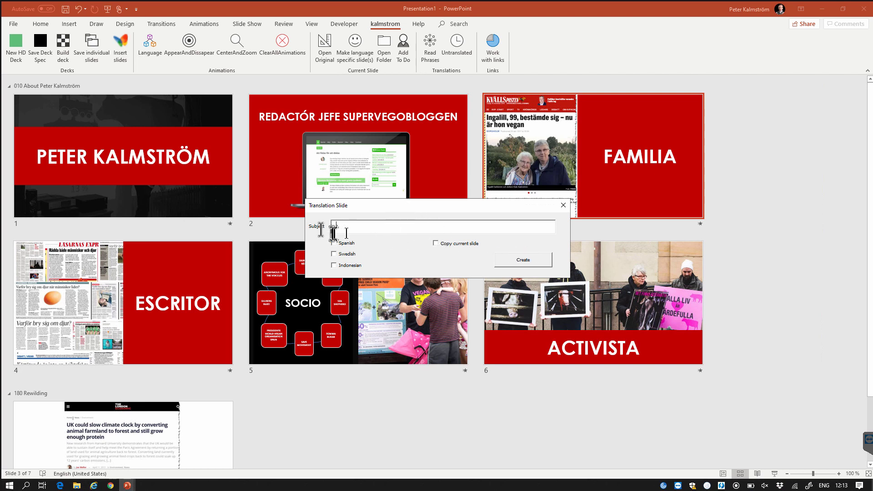
pyautogui.click(563, 207)
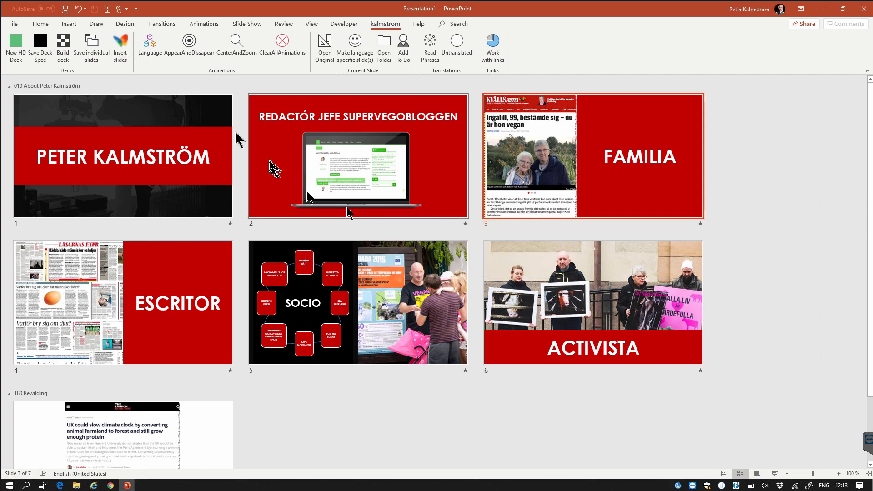
# - Insert only the ETHICS slide from 020 > 010 Veganism intro before Familia, as slide 3
pyautogui.click(122, 44)
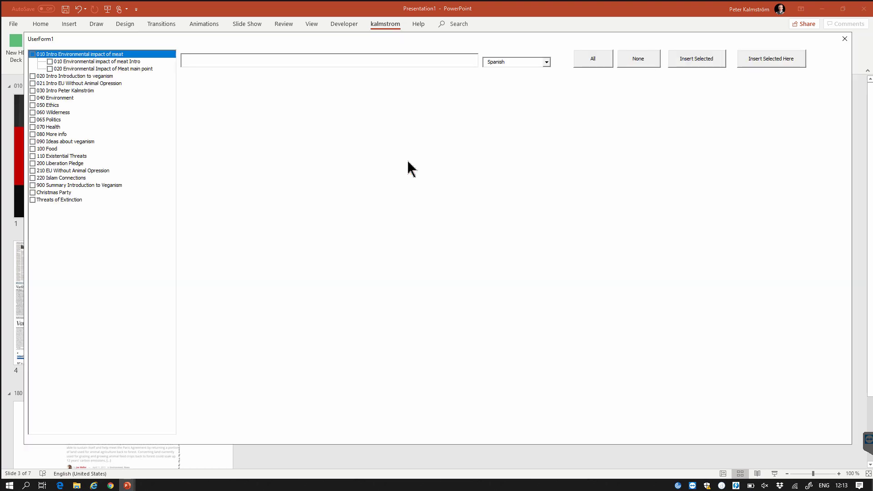
pyautogui.click(50, 76)
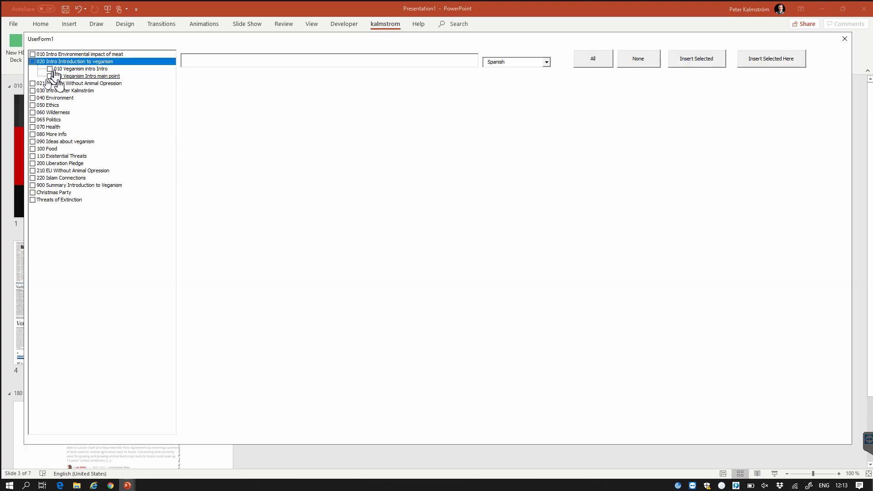
pyautogui.click(108, 70)
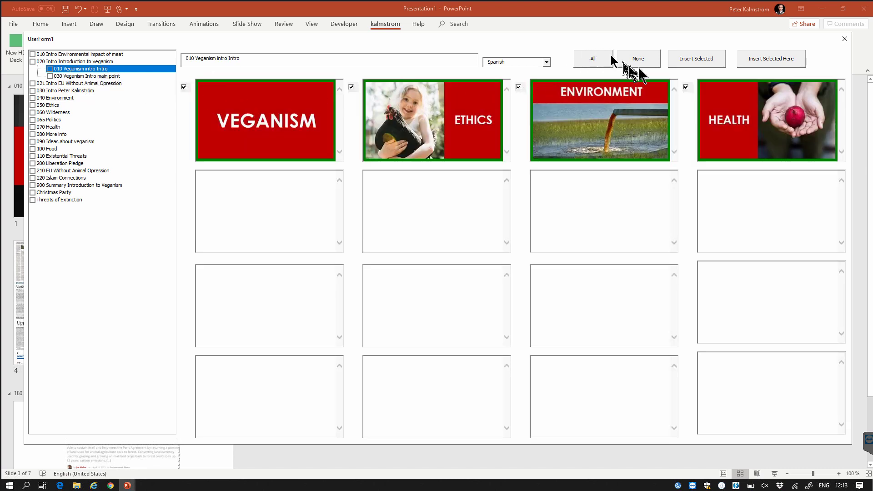
pyautogui.click(650, 65)
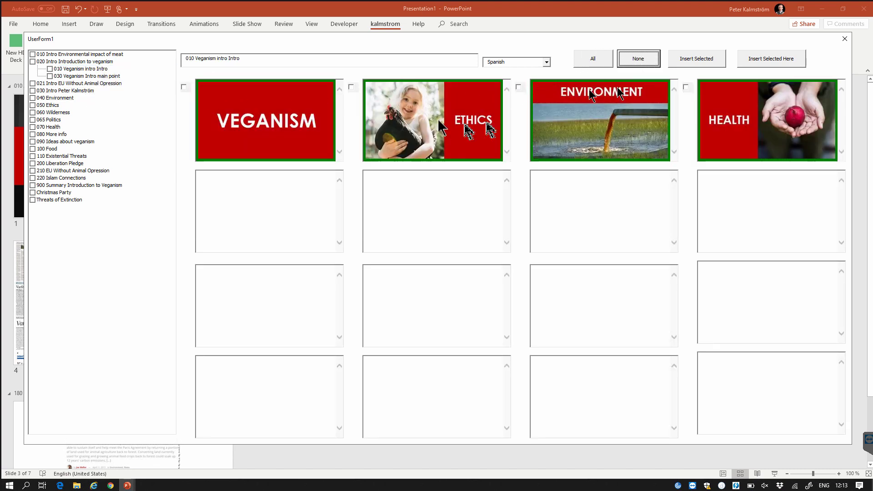
pyautogui.click(352, 89)
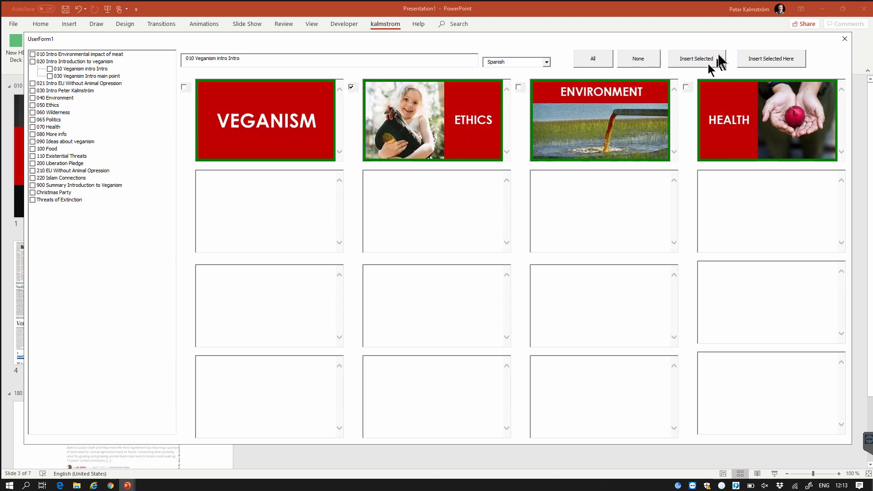
pyautogui.click(749, 60)
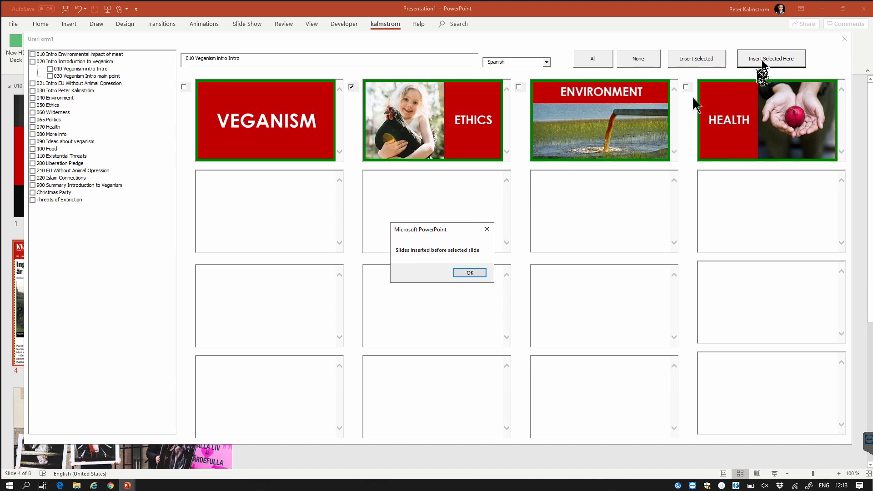
pyautogui.click(471, 273)
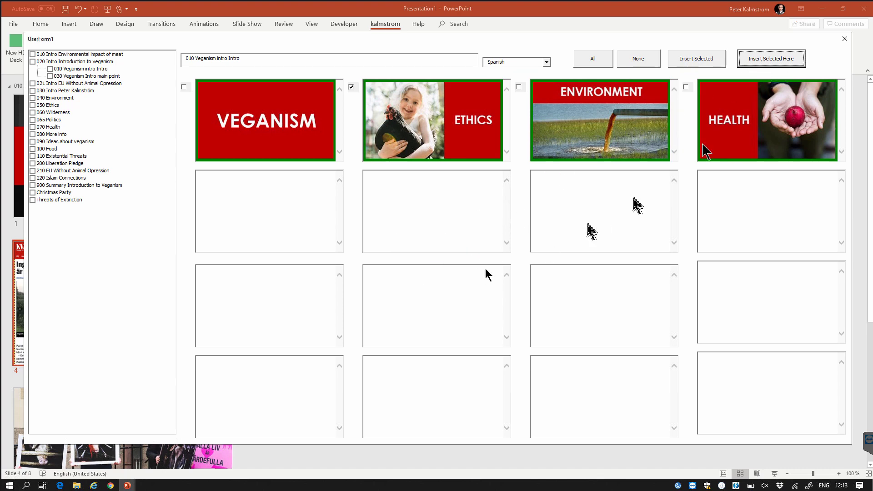
pyautogui.click(842, 42)
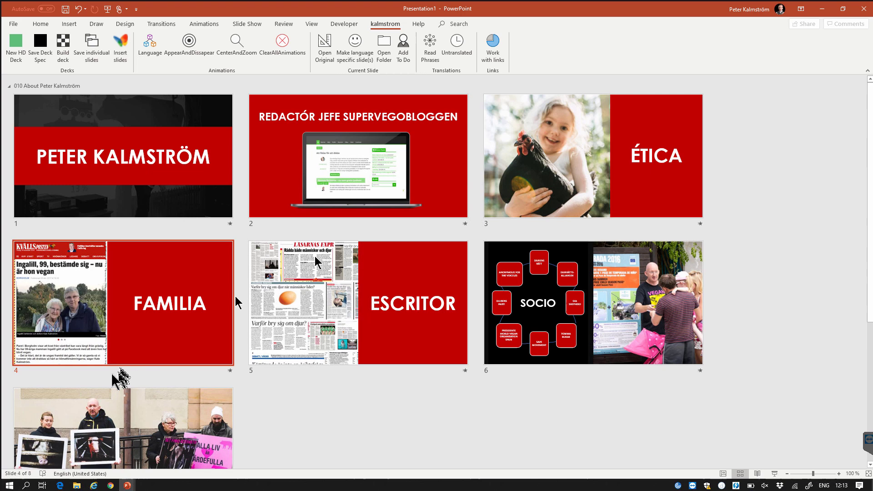
pyautogui.scroll(-5, 113, 381)
pyautogui.scroll(5, 112, 378)
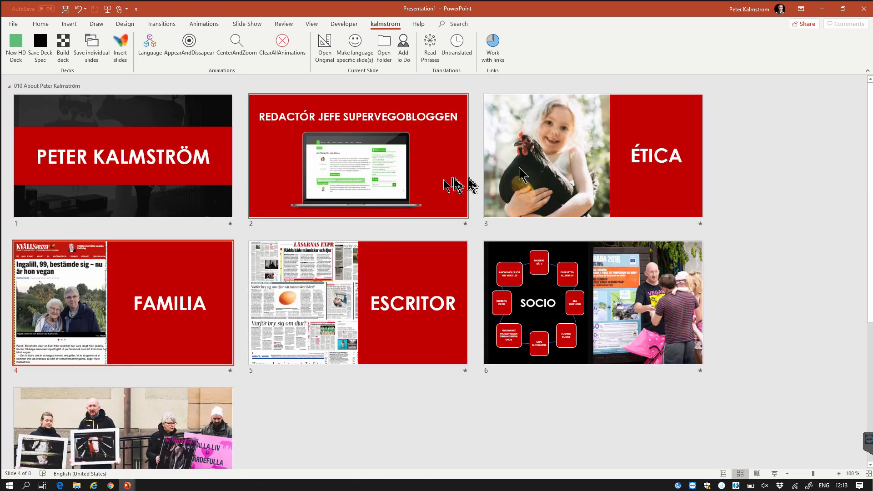
pyautogui.click(567, 151)
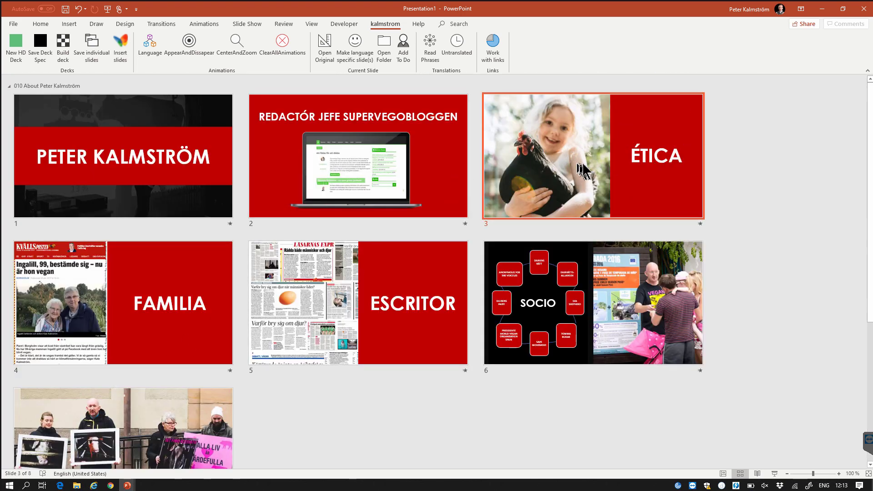